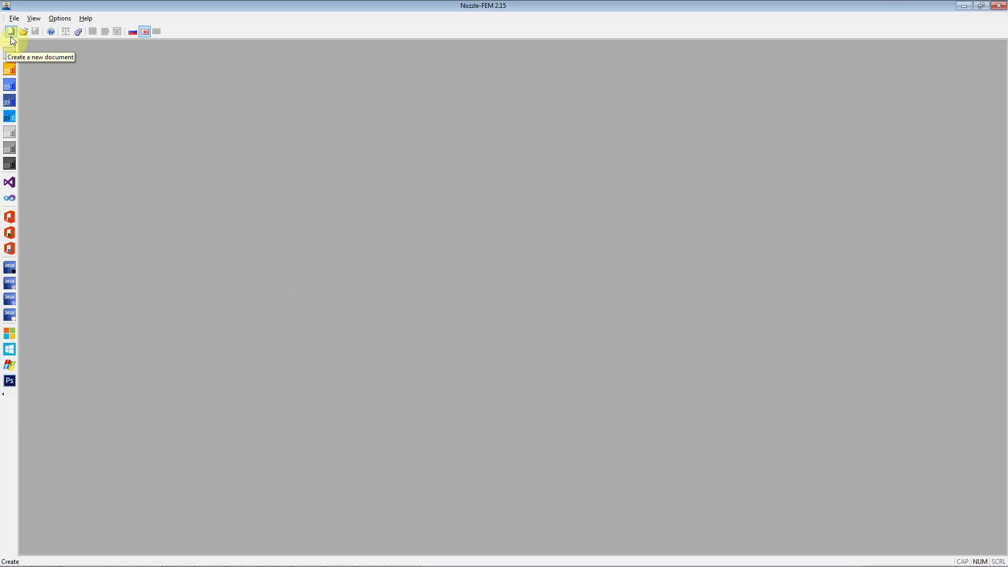
# - Bring up the New calculation dialog to choose a calculation type
pyautogui.click(14, 18)
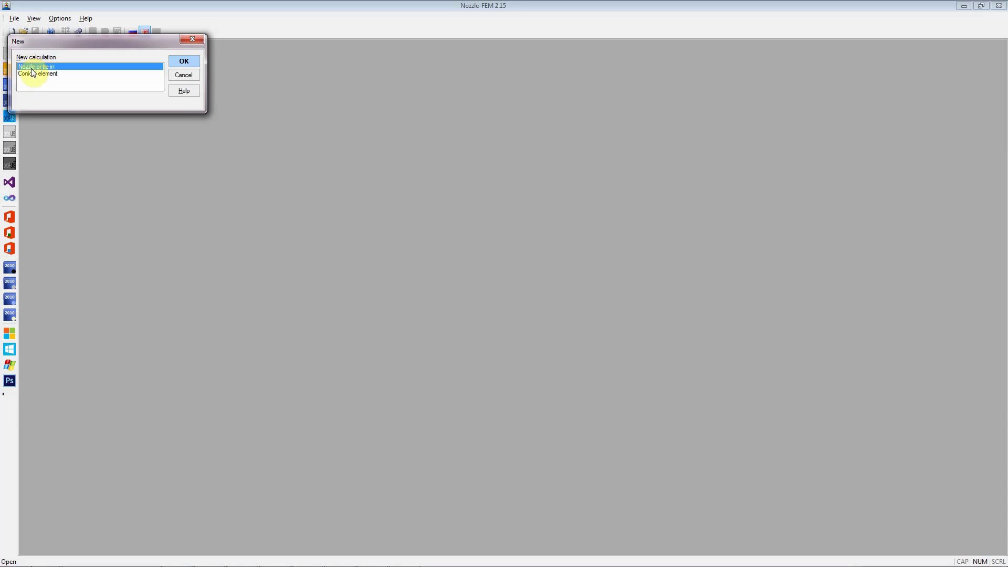
pyautogui.click(179, 93)
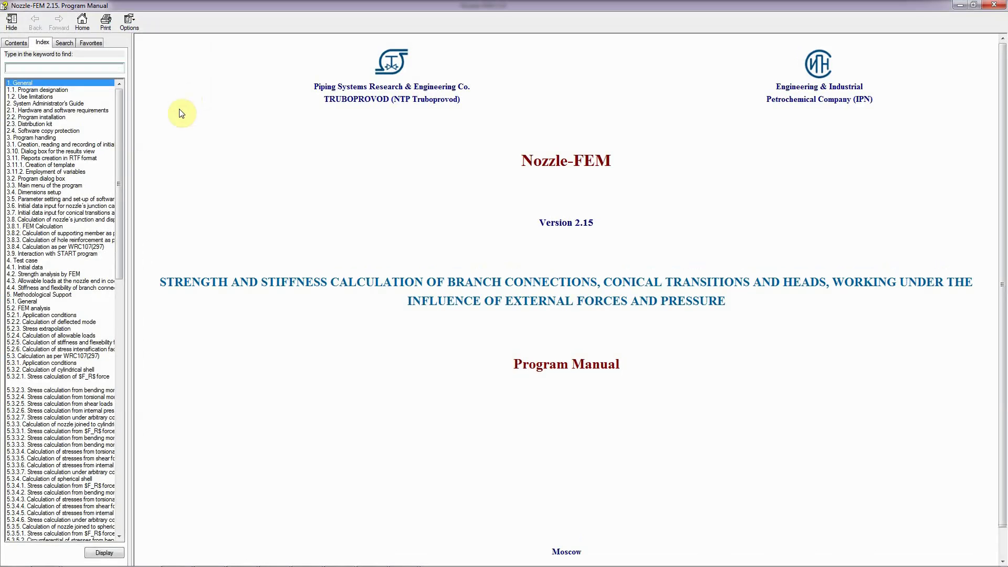
pyautogui.doubleClick(24, 261)
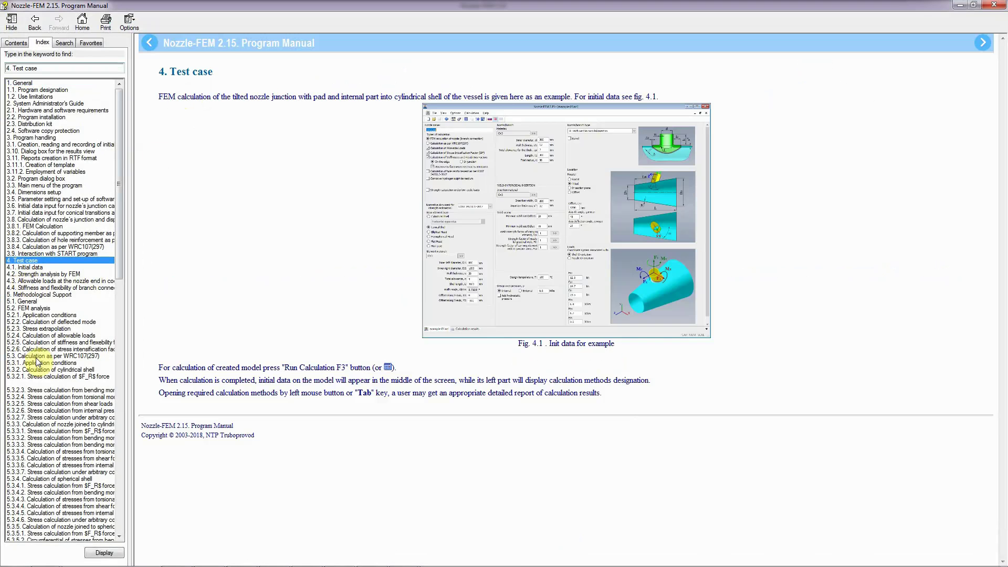
pyautogui.doubleClick(36, 309)
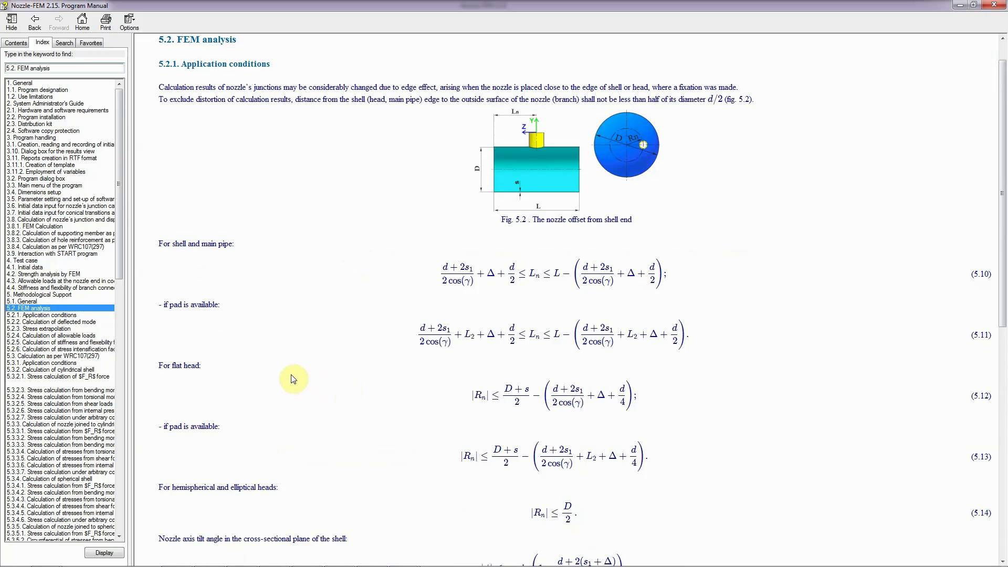
# - Close the program manual and return to the new calculation prompt with 'Nozzle or tie-in' chosen
pyautogui.click(994, 6)
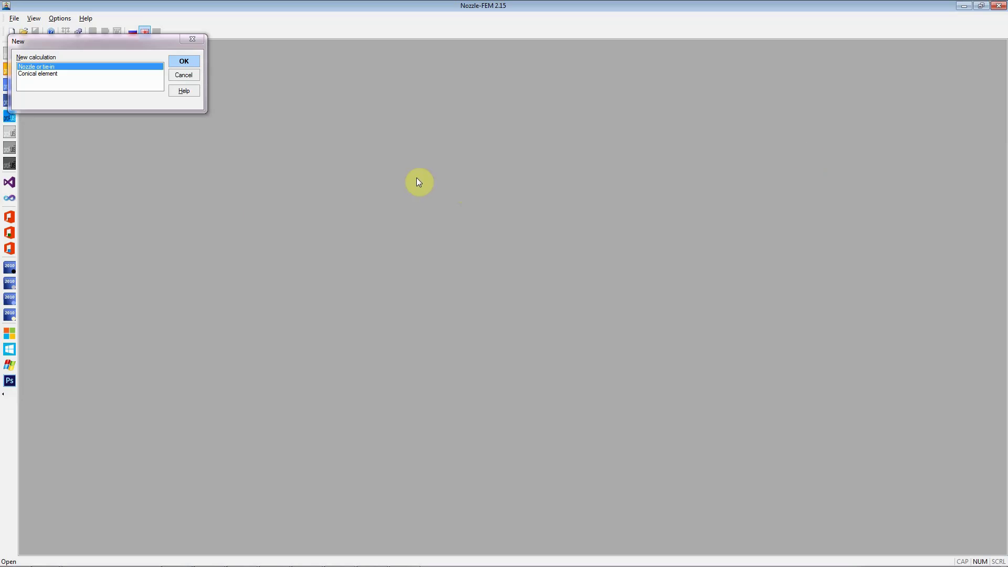